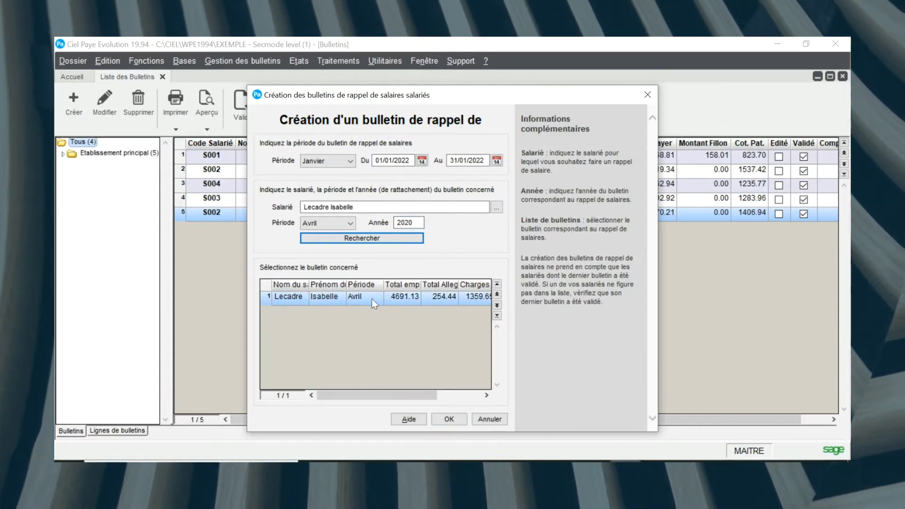
Review the lines of the recall payslip attached to April 2020 and check its base salary variable SALBASE.
click(641, 96)
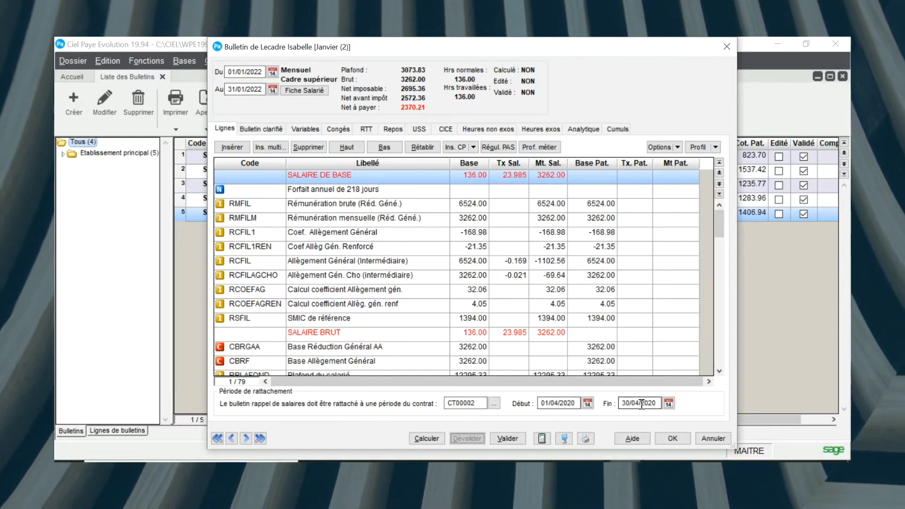
click(267, 231)
scroll(280, 254, down, 1)
scroll(281, 257, down, 2)
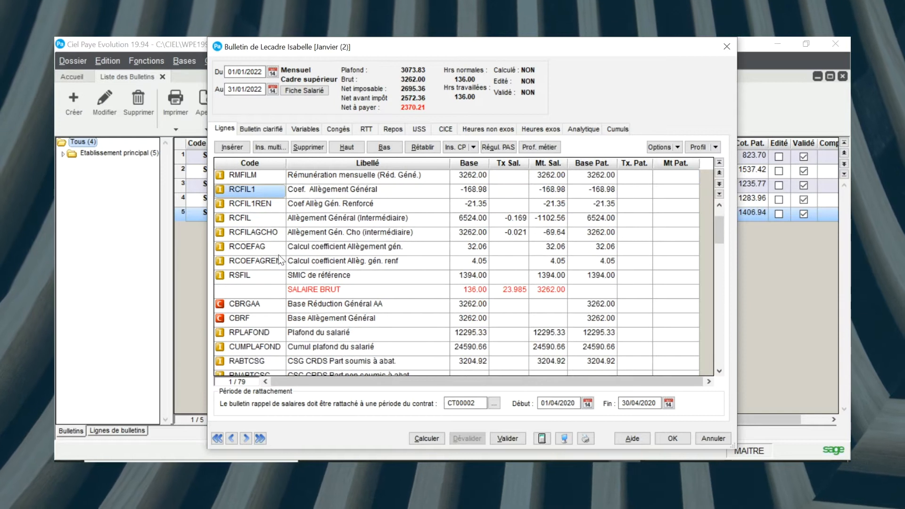
scroll(280, 258, down, 3)
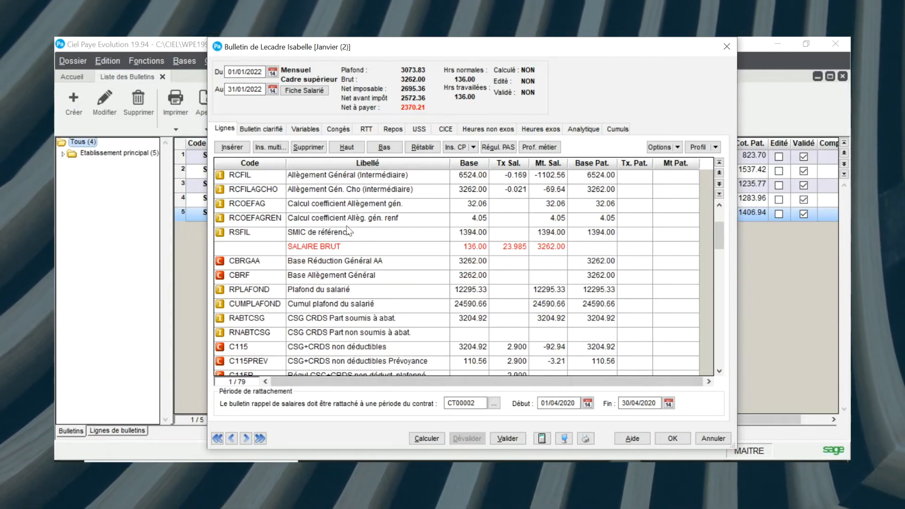
click(307, 131)
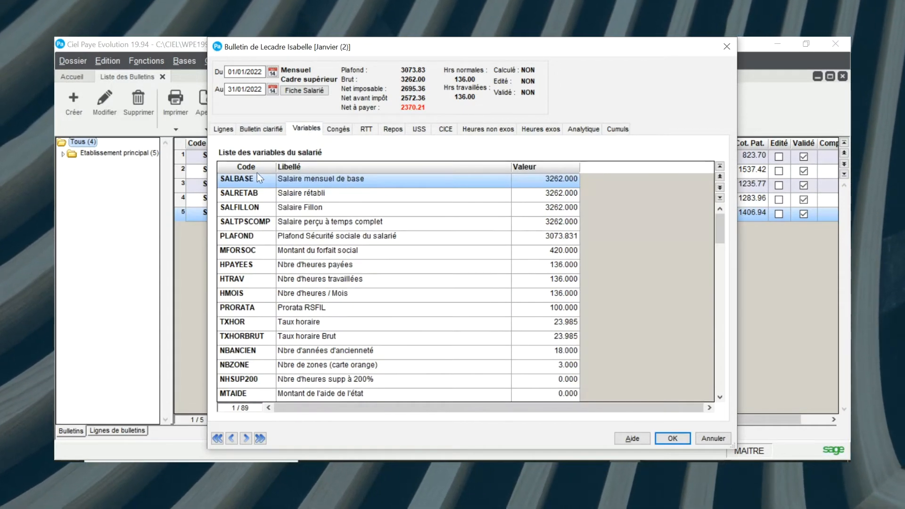
click(555, 178)
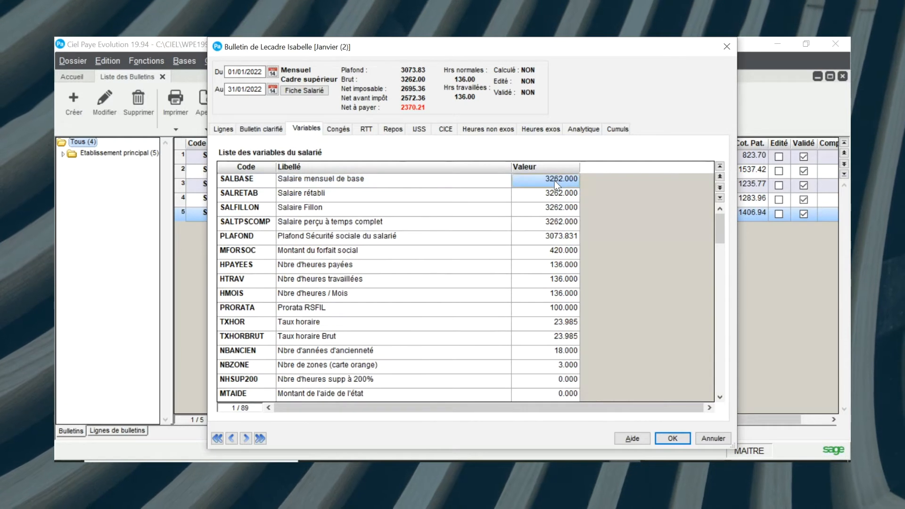
click(226, 131)
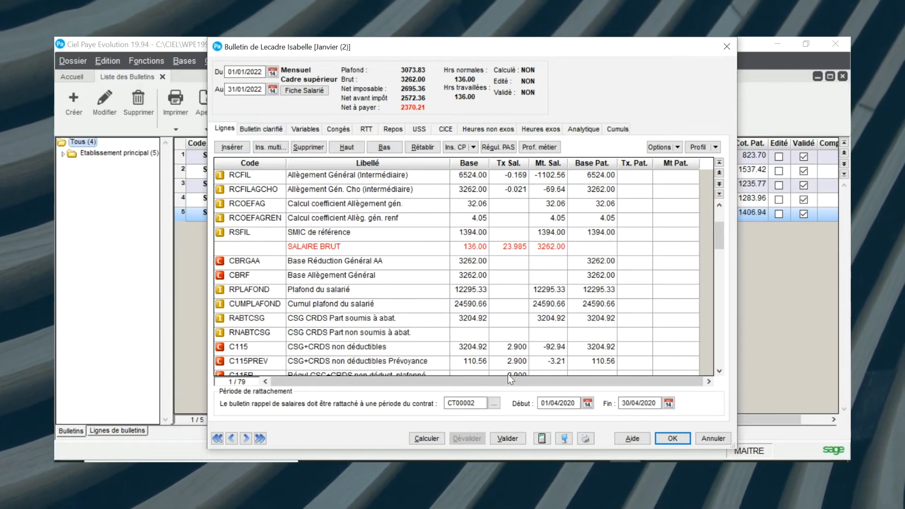
Validate the recall payslip attached to April 2020 and close it.
click(499, 438)
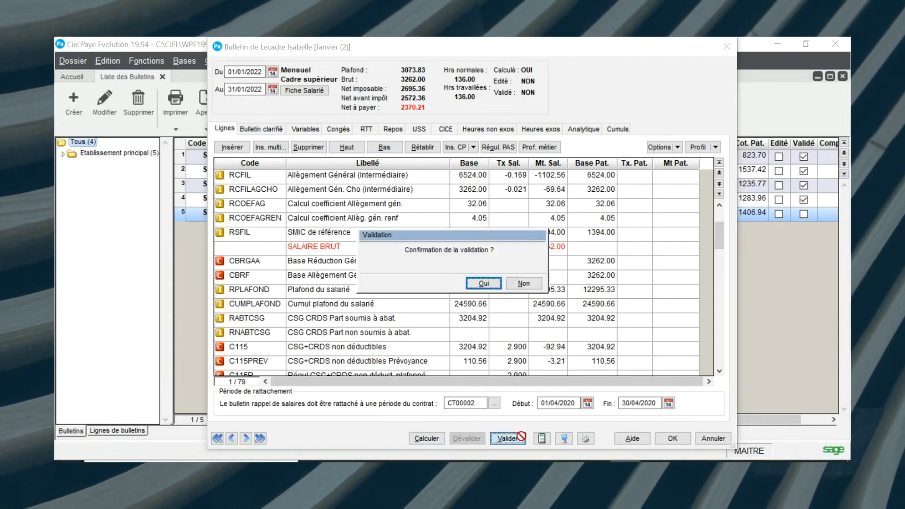
click(493, 283)
click(671, 438)
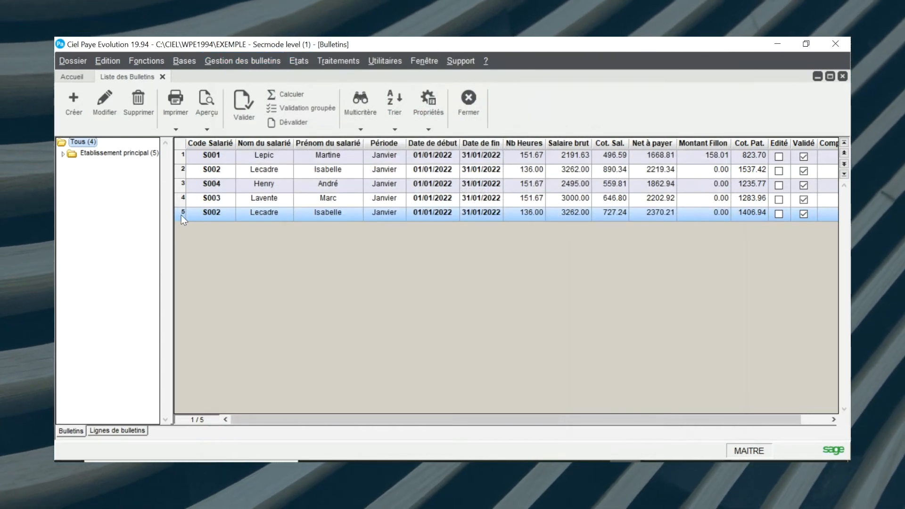
Examine the same employee's regular January payslip in row 2 and the recall payslip in row 5 of the list.
click(181, 175)
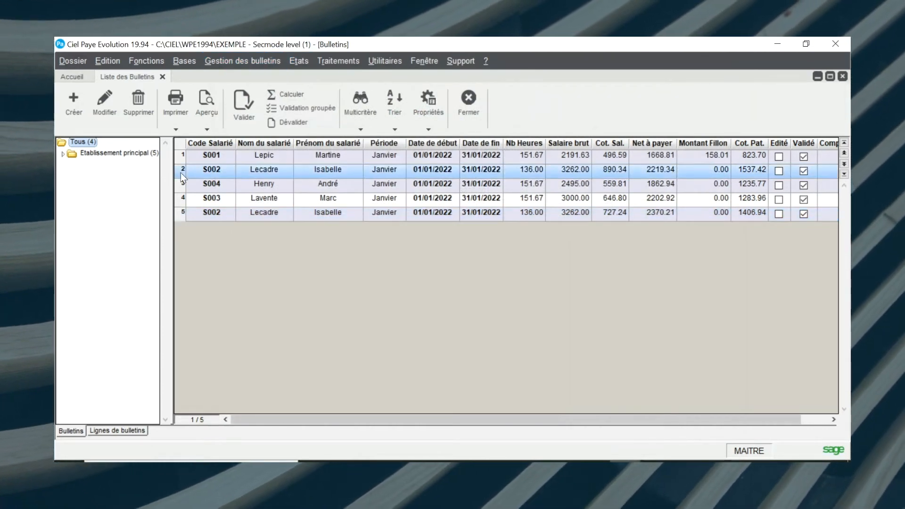
double_click(180, 174)
drag(234, 93, 315, 60)
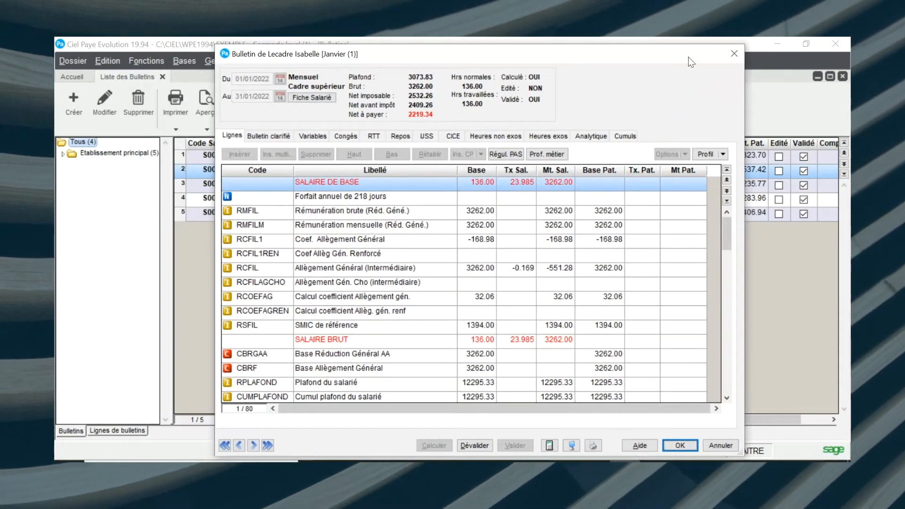
click(733, 54)
click(177, 216)
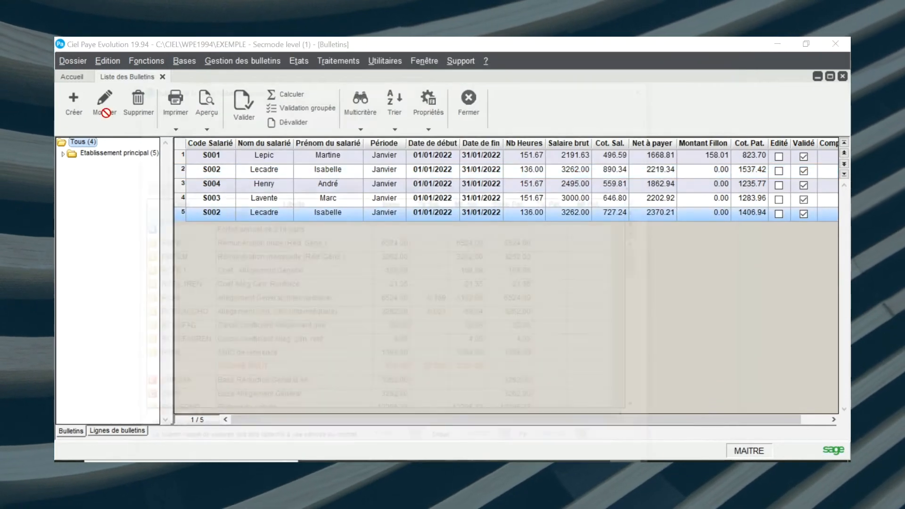
click(104, 109)
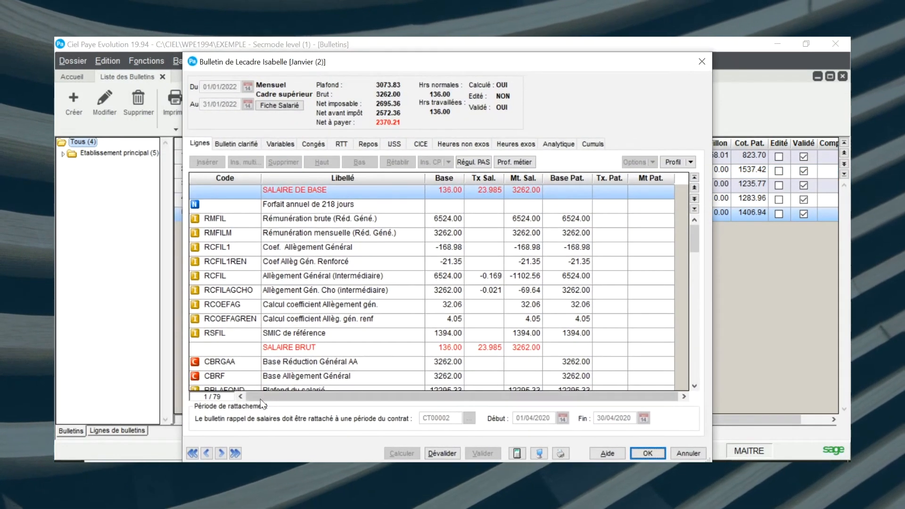
click(647, 454)
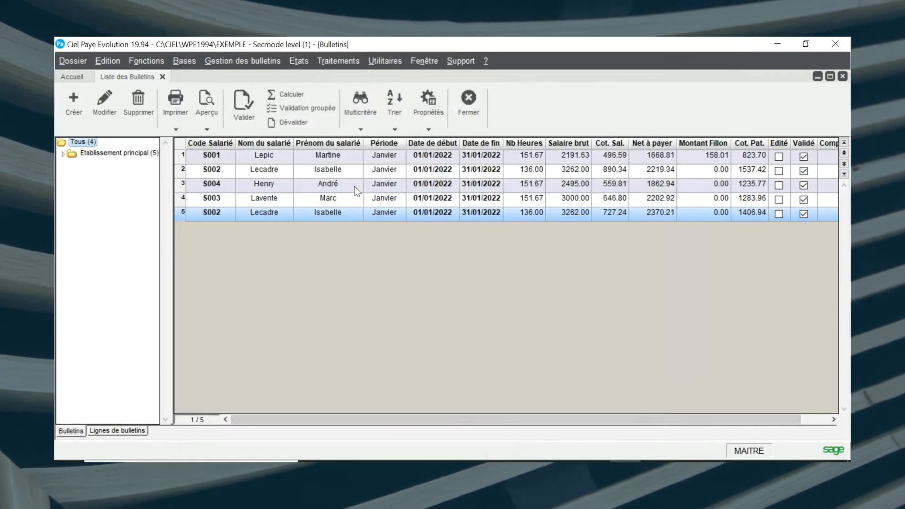
Open the salary recall payslip creation form and select the same employee as the recall payslip's.
click(242, 61)
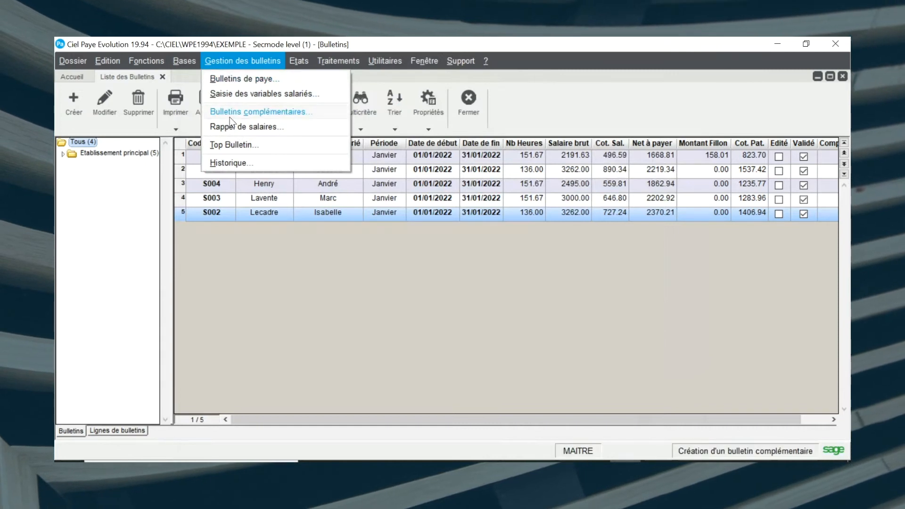
click(241, 127)
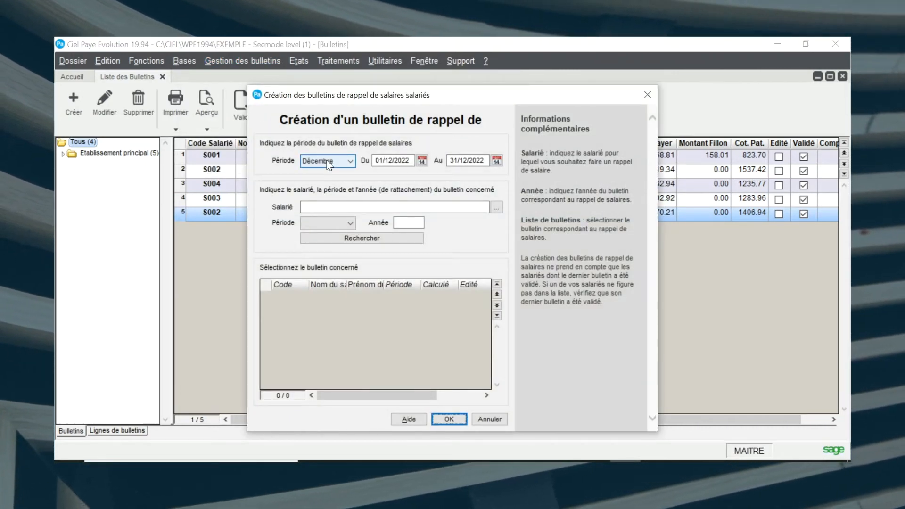
click(496, 207)
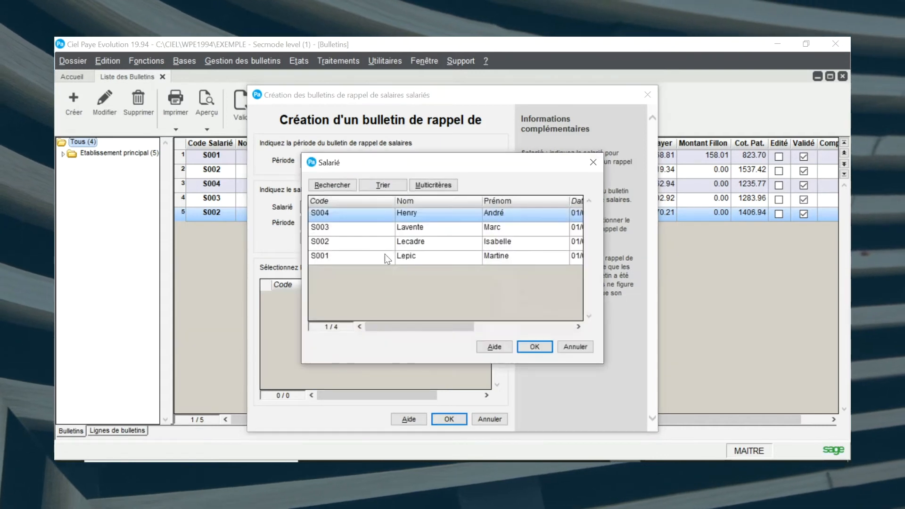
click(361, 241)
click(533, 346)
Search for the selected employee's payslips attached to January 2022, then close the form without creating a recall.
click(349, 223)
click(335, 234)
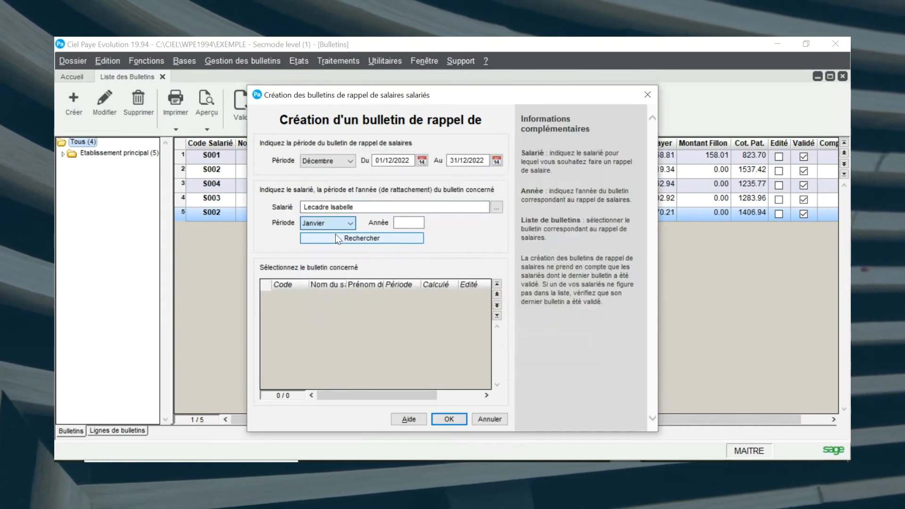
click(410, 222)
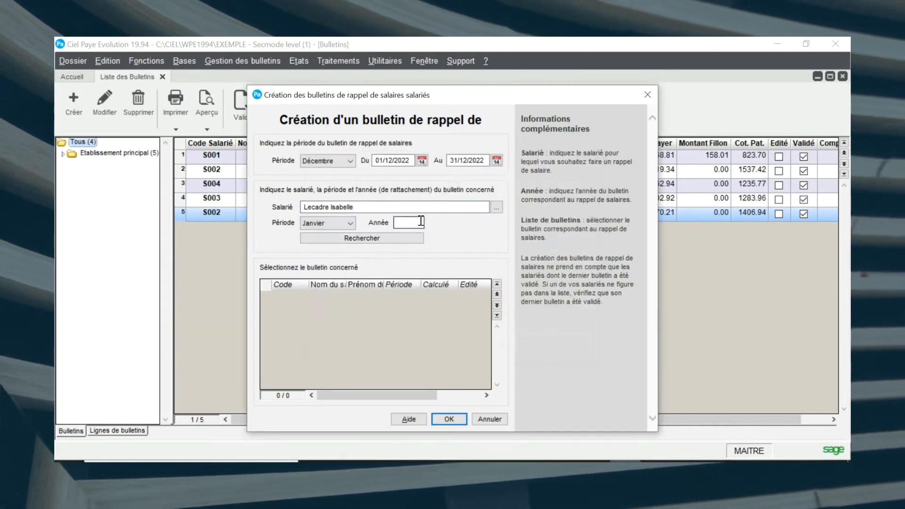
text(202)
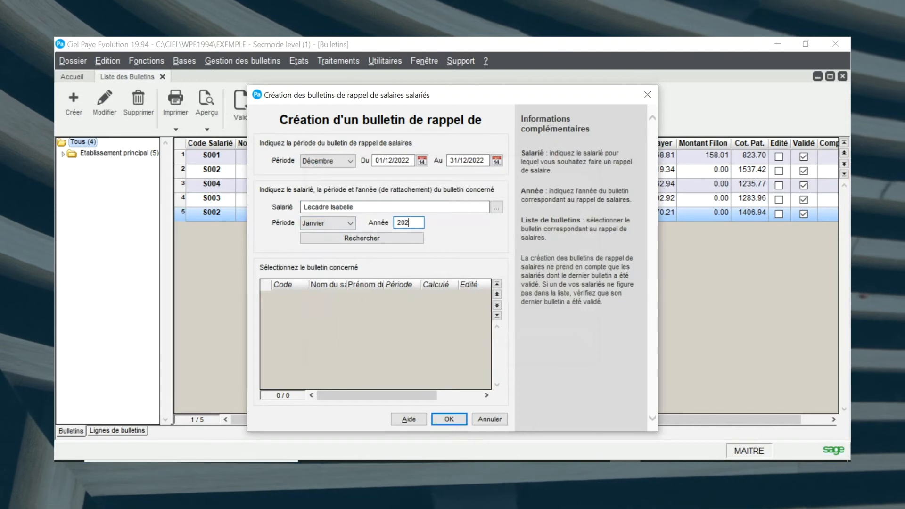
text(2)
key(Tab)
key(Return)
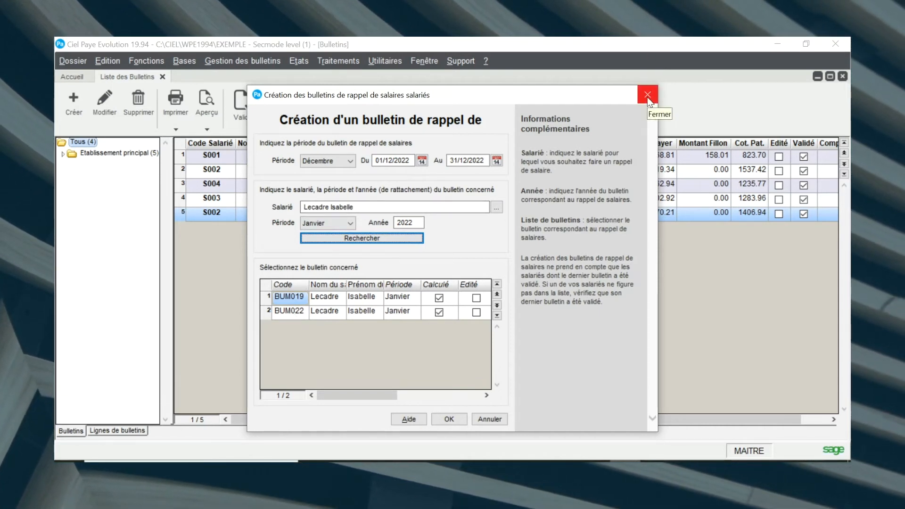
key(Escape)
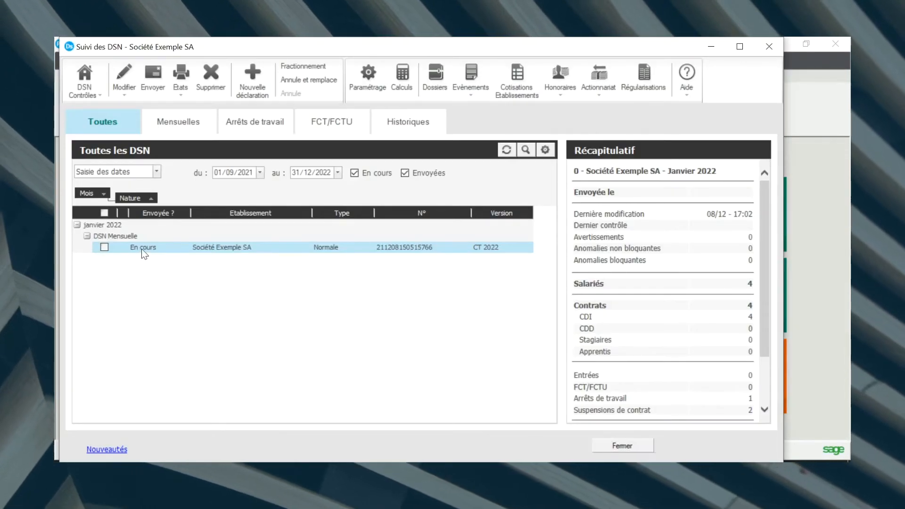
In the January 2022 monthly DSN, examine the recall employee's pay data, including the net fiscal remuneration calculation and the S21.G00.51 remuneration lines.
double_click(141, 250)
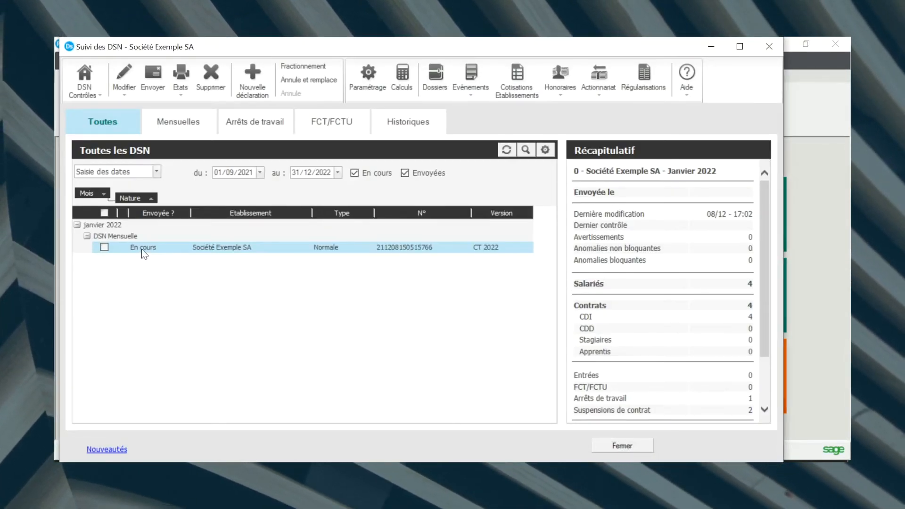
click(142, 200)
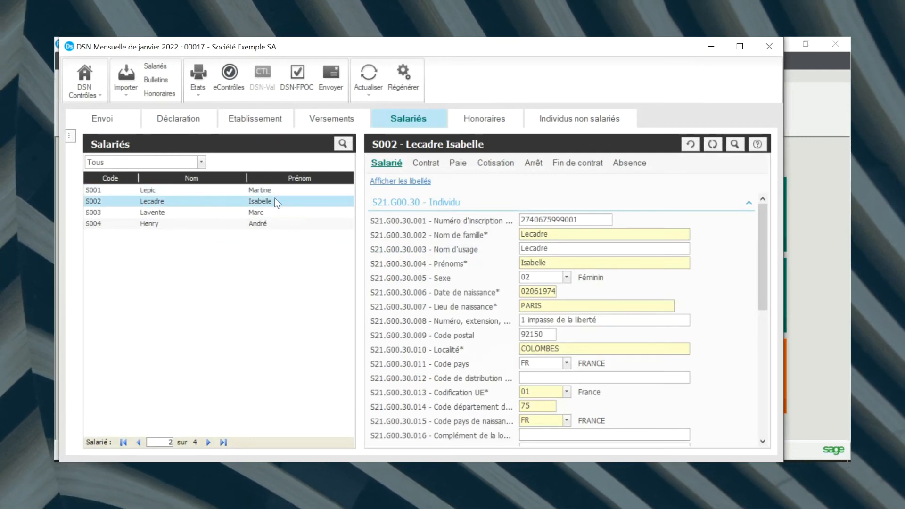
click(460, 163)
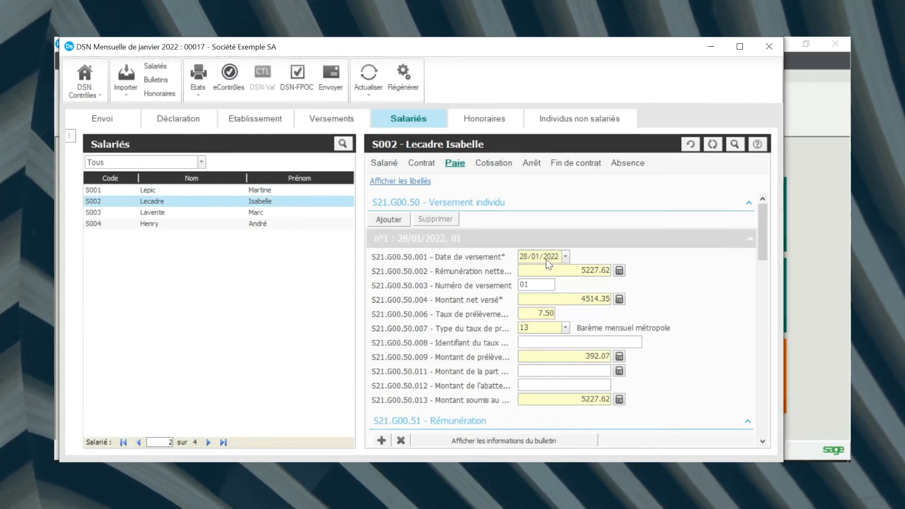
click(619, 271)
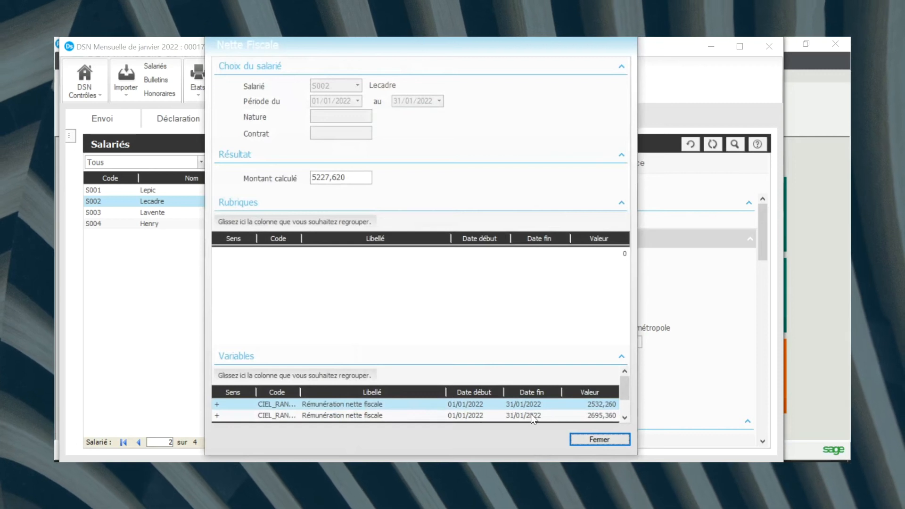
click(592, 439)
drag(762, 229, 762, 267)
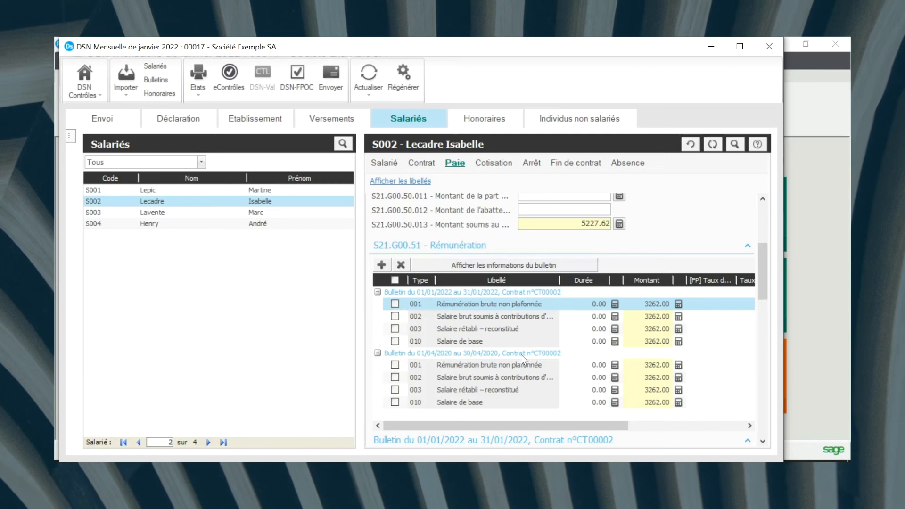
drag(759, 270, 761, 349)
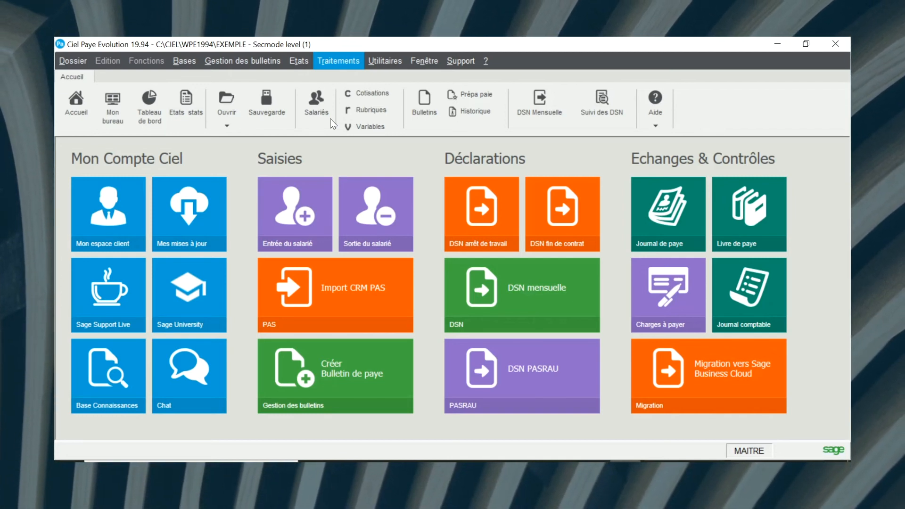
View the complementary payslip and salary recall creation forms, then close them and the payslip list.
click(262, 64)
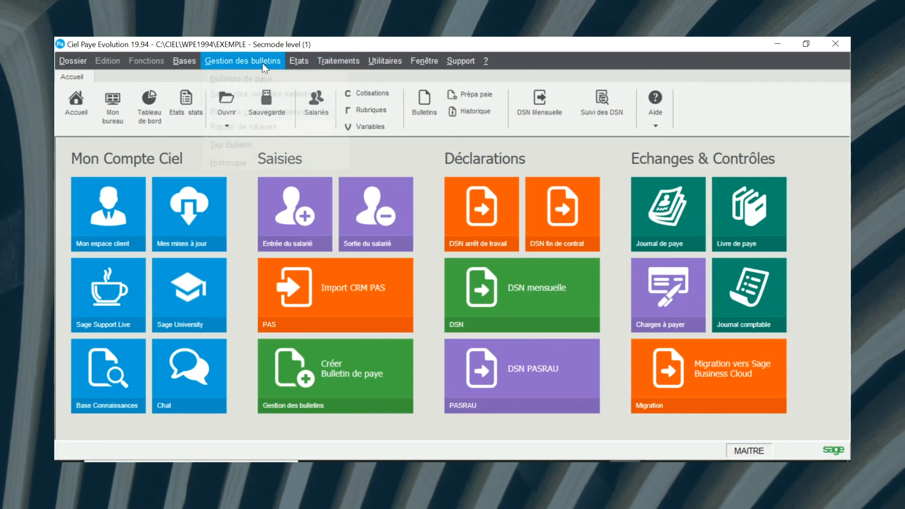
click(259, 110)
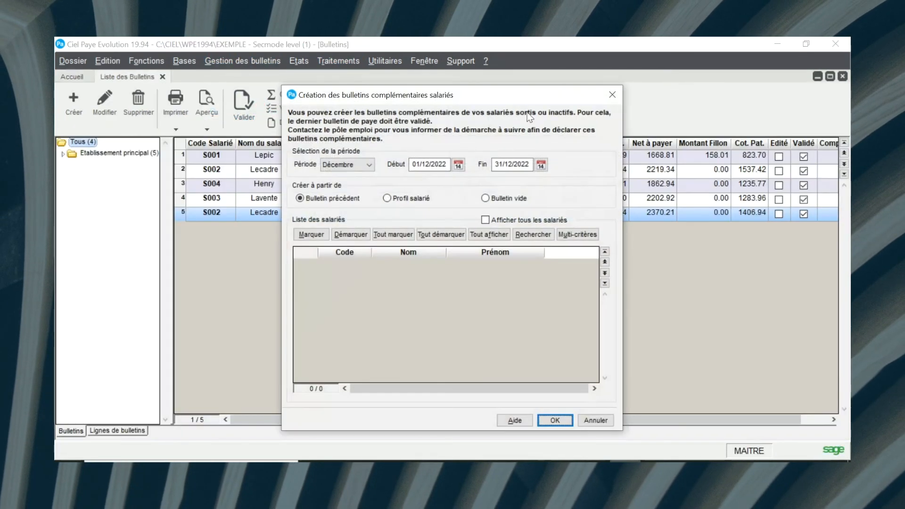
click(612, 96)
click(250, 64)
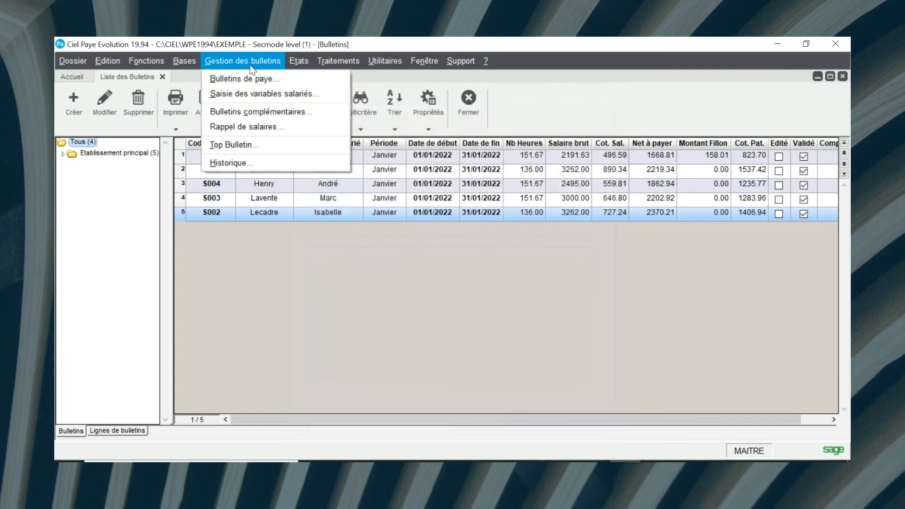
click(245, 126)
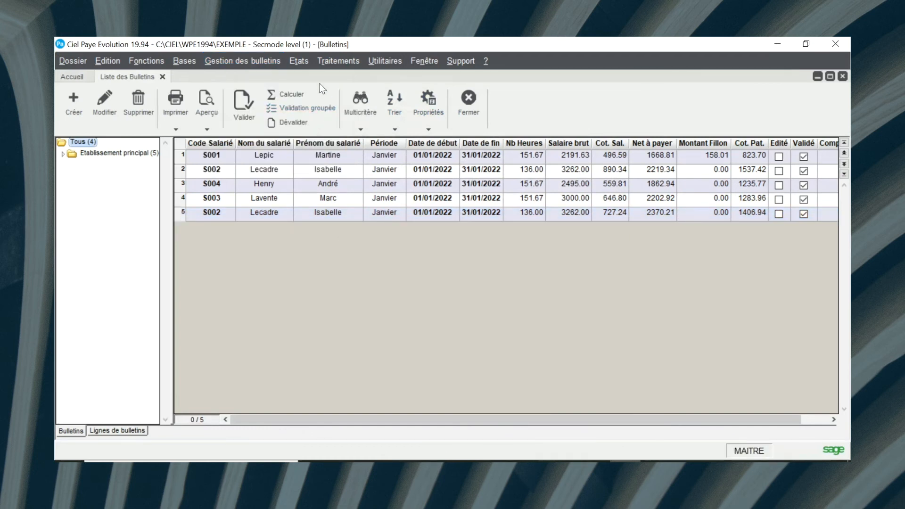
click(163, 77)
View the payroll journal (Journal de paye) report settings and close them without printing.
click(298, 61)
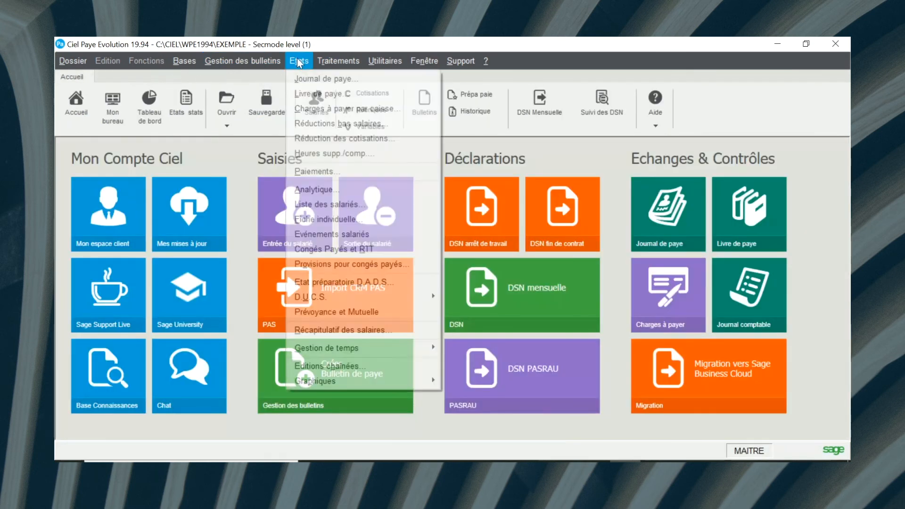
click(307, 80)
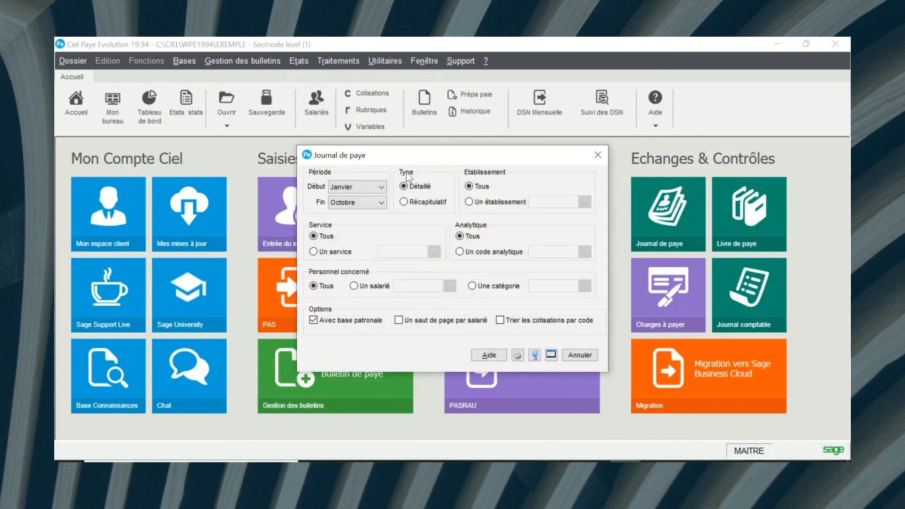
click(598, 156)
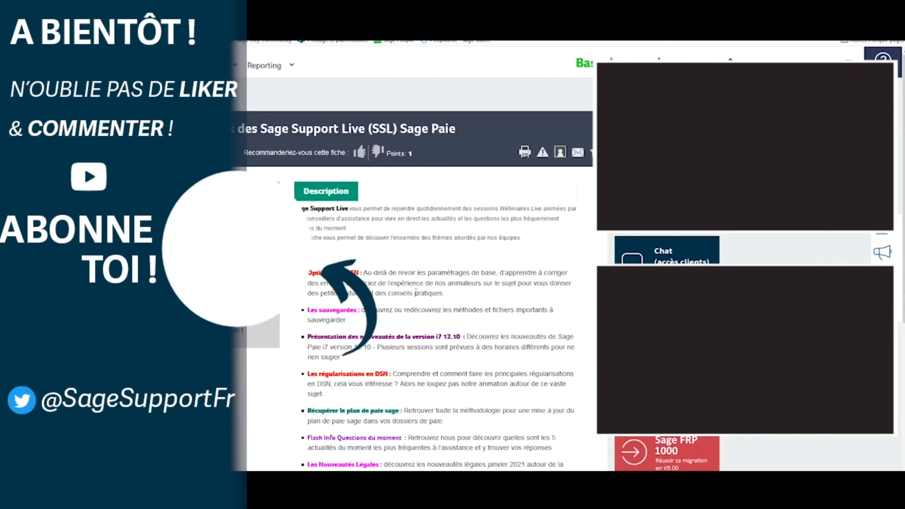
scroll(416, 295, down, 2)
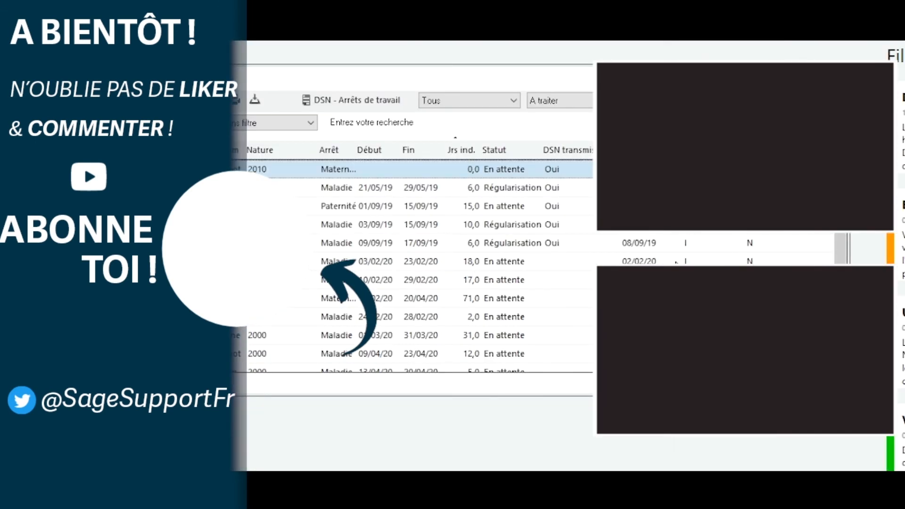
scroll(513, 294, down, 3)
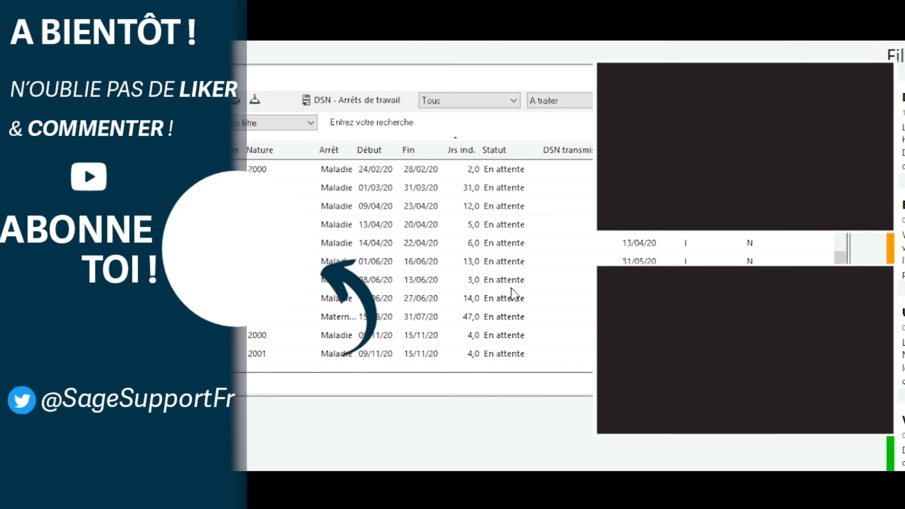